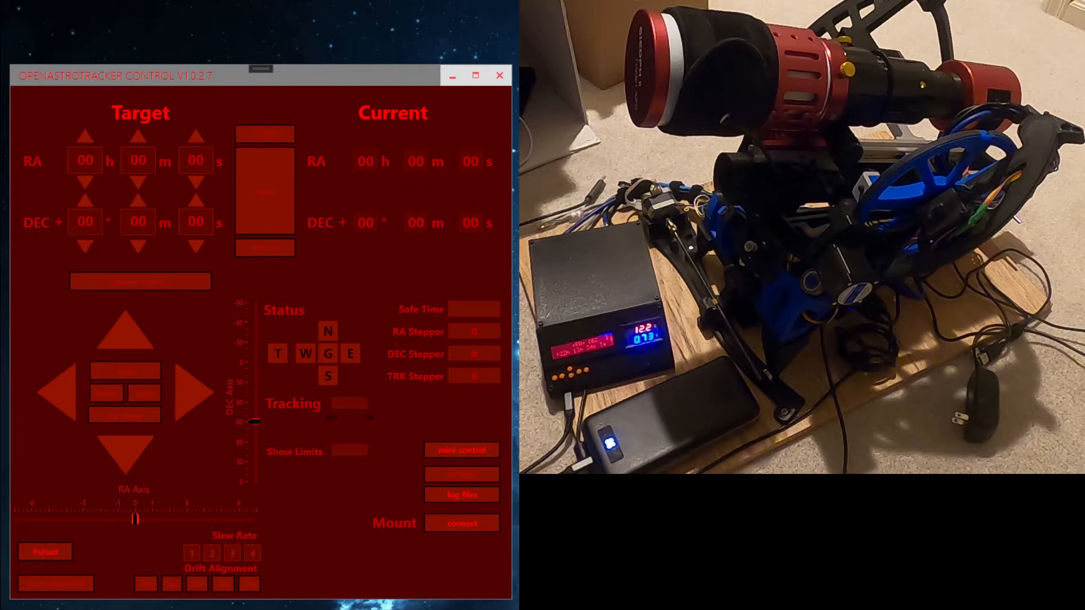
Connect to the mount over Serial: COM9 and return to the mount controls with live status.
{"action": "left_click", "coordinate": [459, 528]}
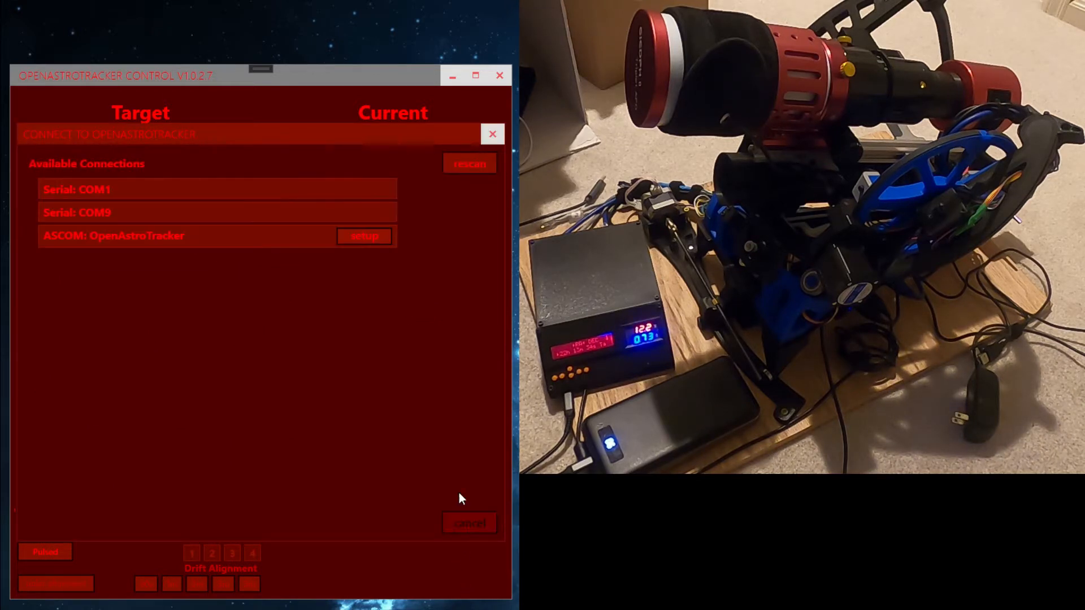
{"action": "left_click", "coordinate": [324, 209]}
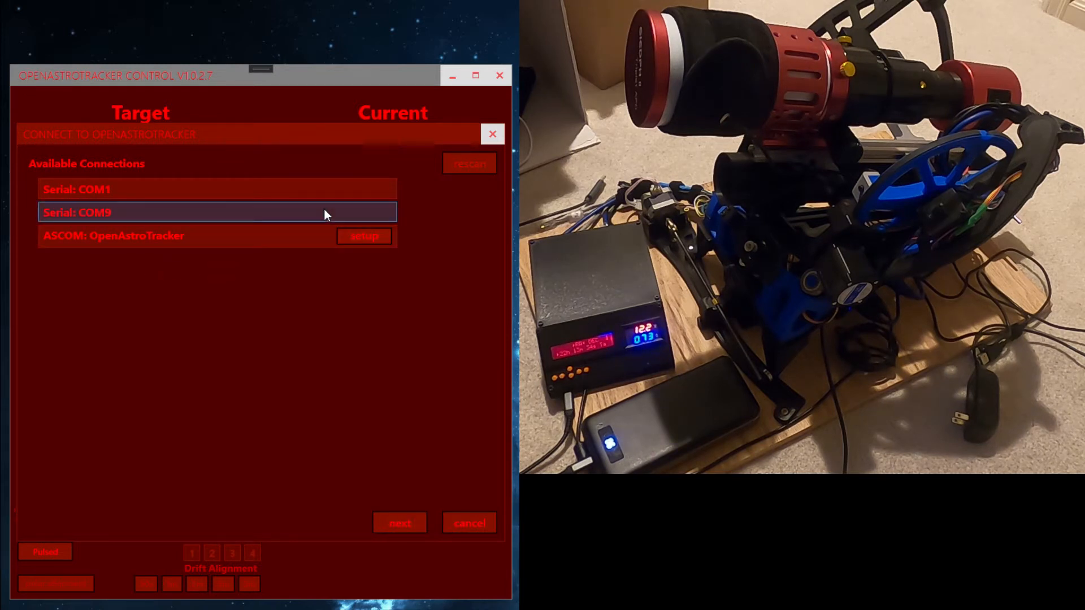
{"action": "left_click", "coordinate": [392, 522]}
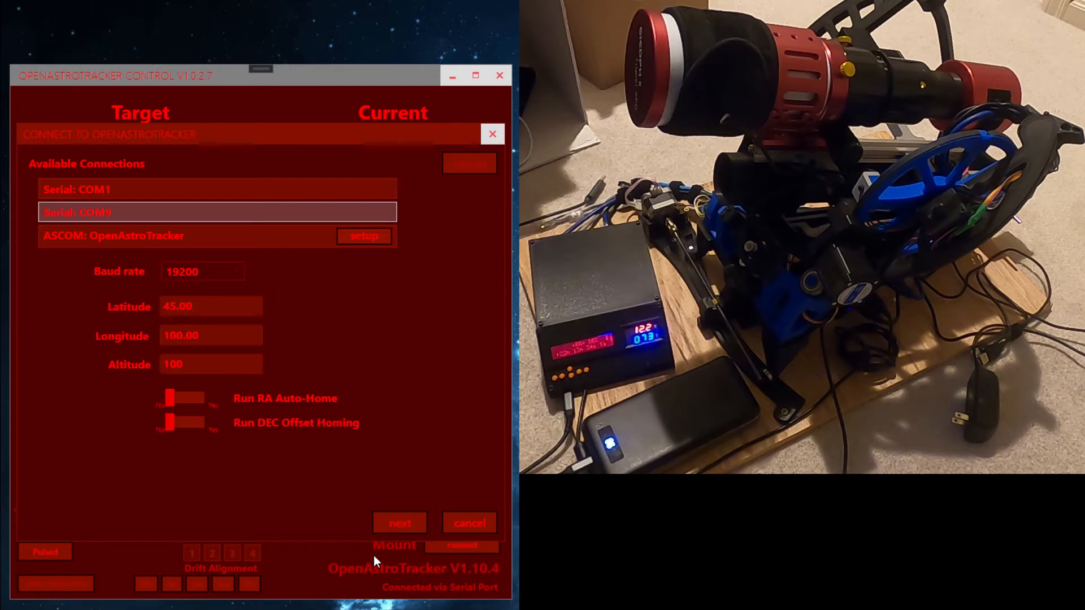
{"action": "left_click", "coordinate": [414, 521]}
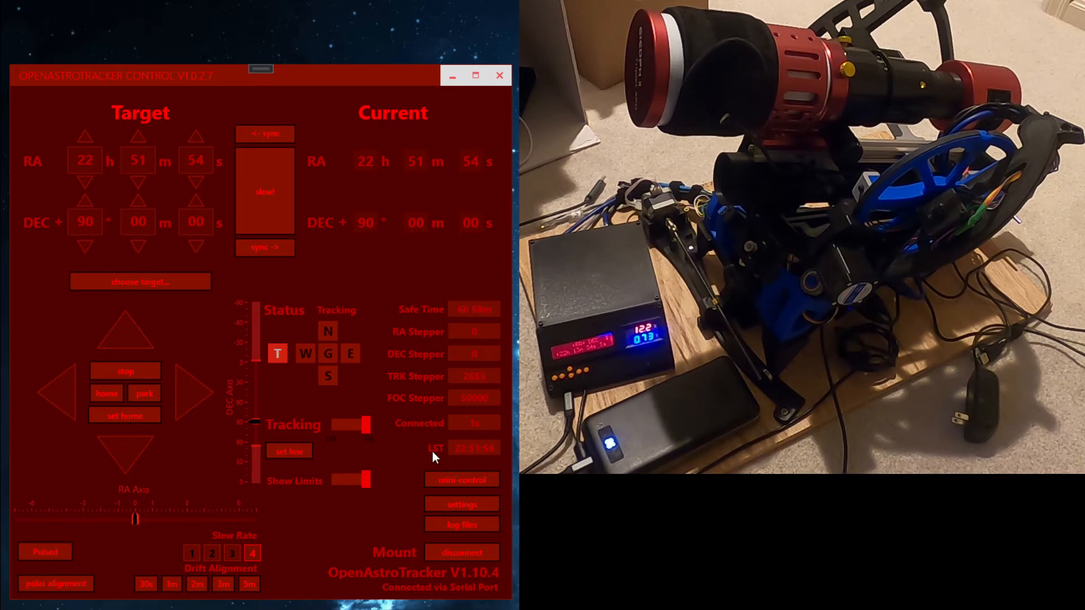
{"action": "left_click", "coordinate": [472, 478]}
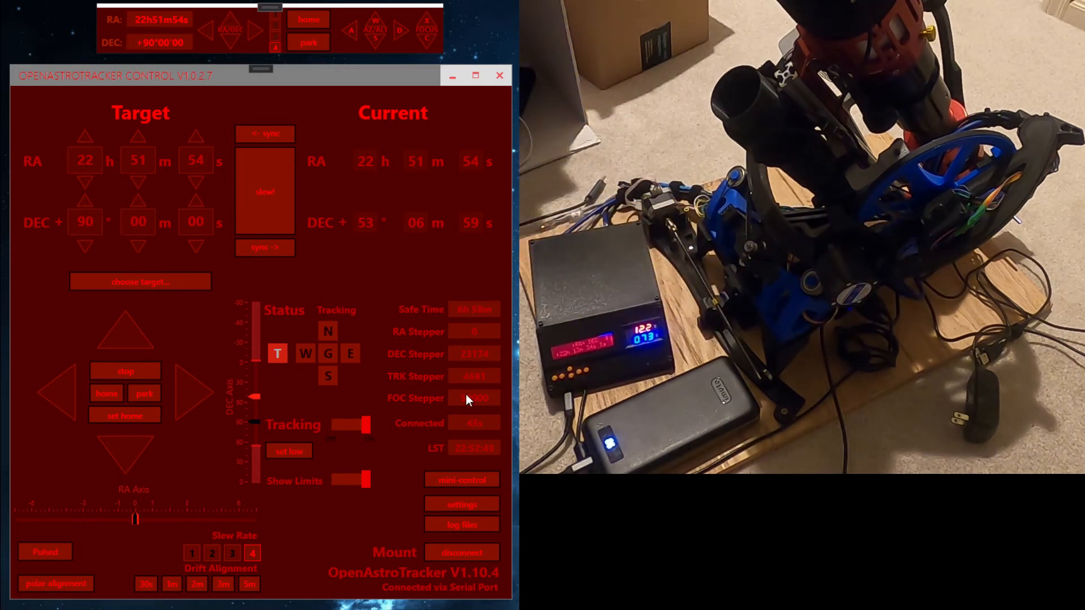
Bring up the mount Settings window showing firmware V1.10.4 and stepper driver details.
{"action": "left_click", "coordinate": [468, 506]}
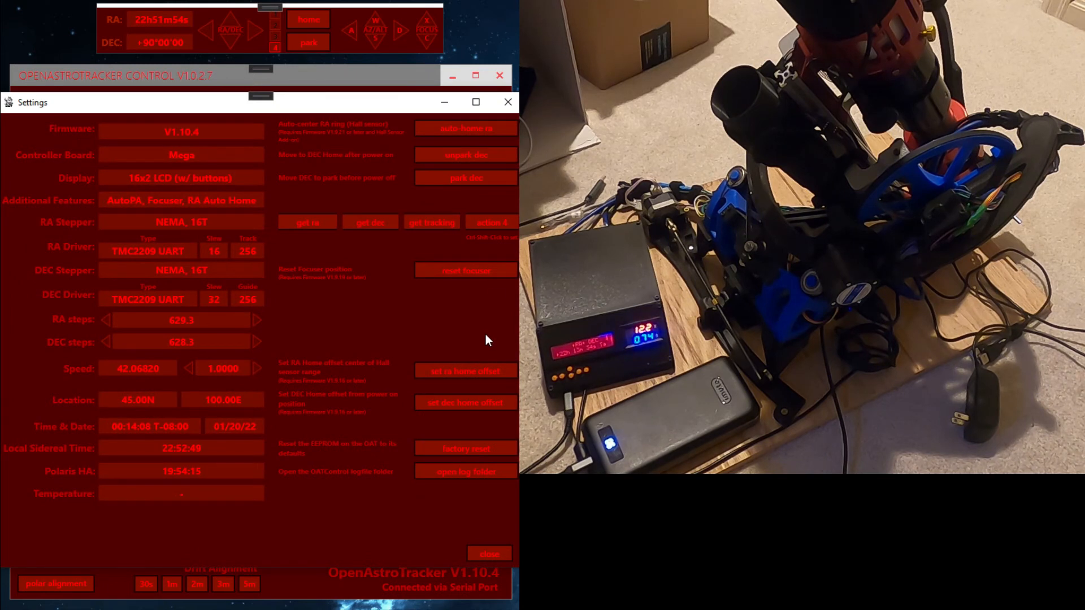